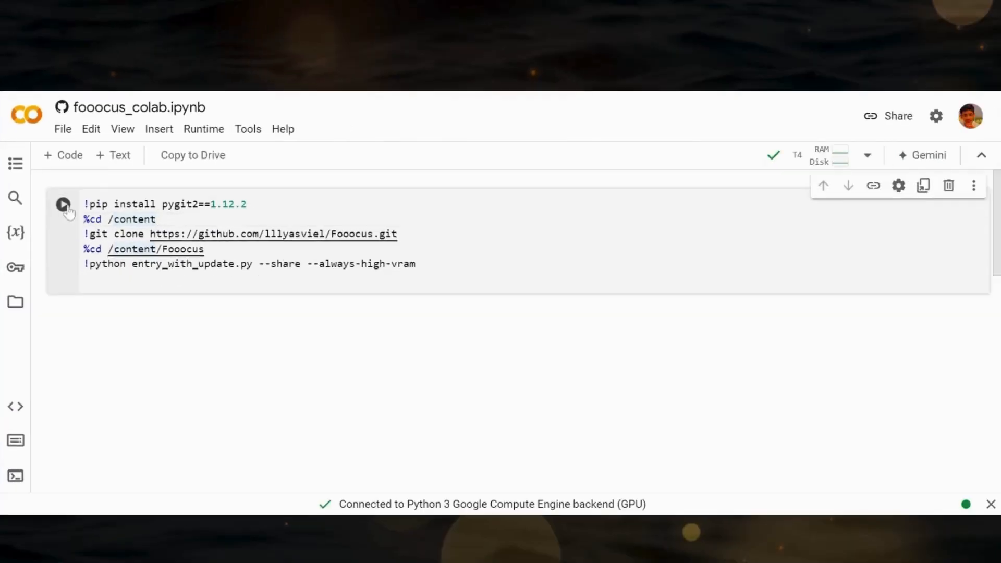
- Run the Fooocus notebook cell despite it not being authored by Google and open the public Gradio URL
click(63, 205)
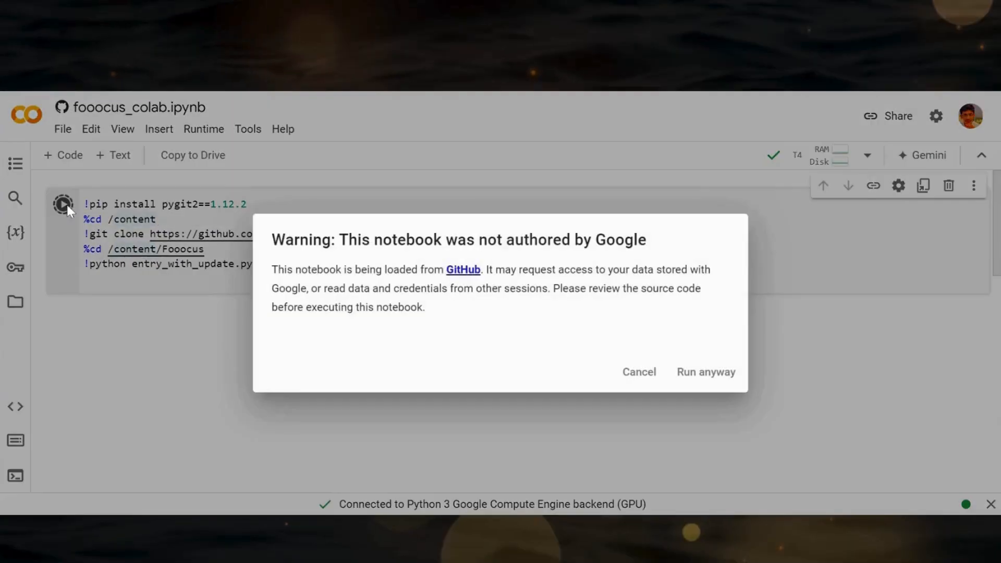
click(710, 380)
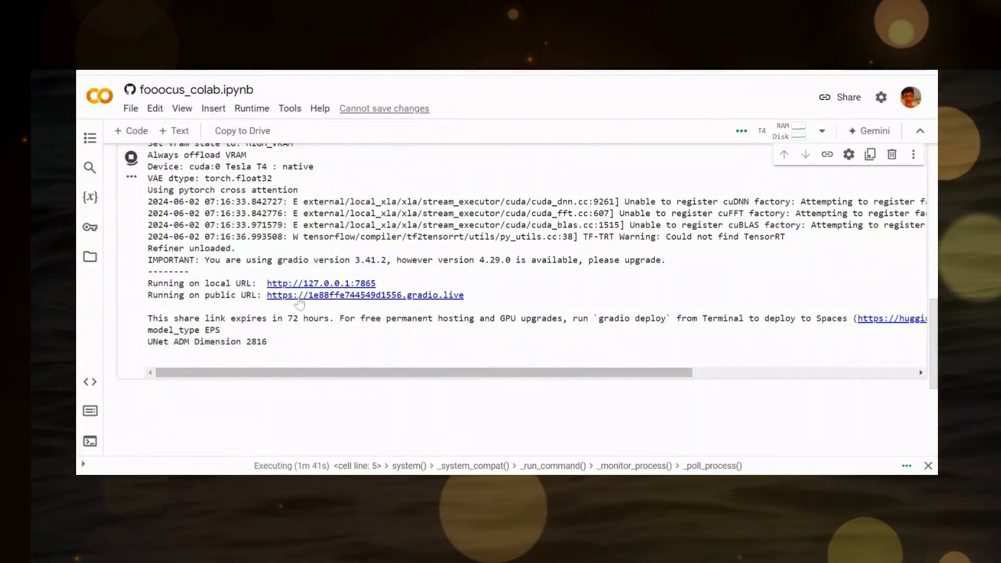
click(334, 295)
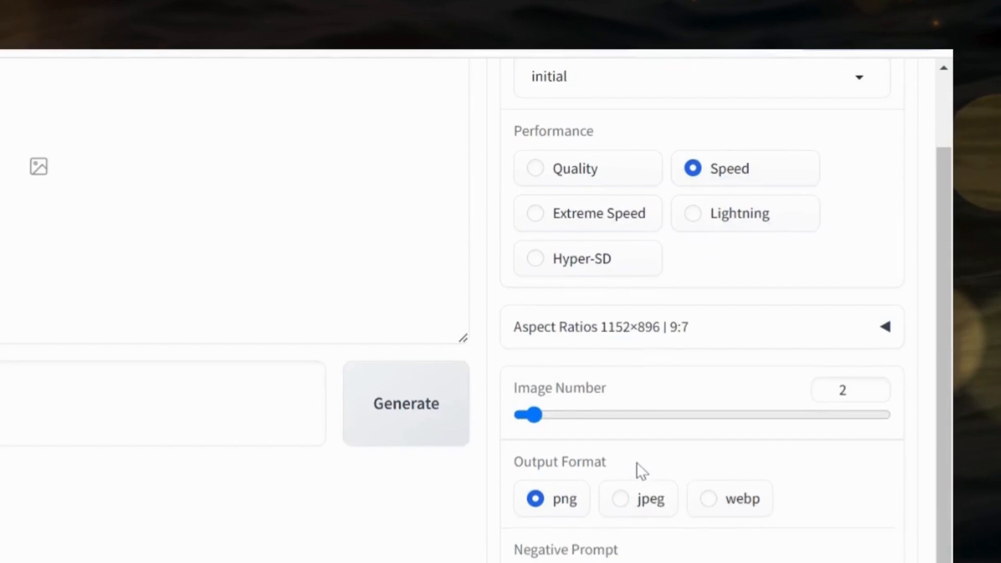
- Review the aspect ratio and output format settings and set the image number to 3
scroll(738, 398, down, 2)
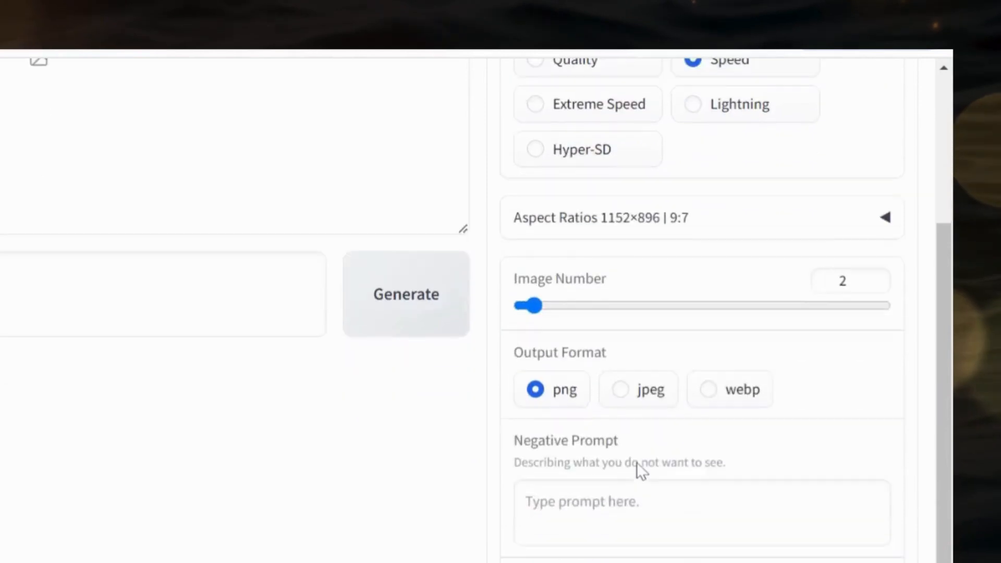
scroll(600, 373, down, 3)
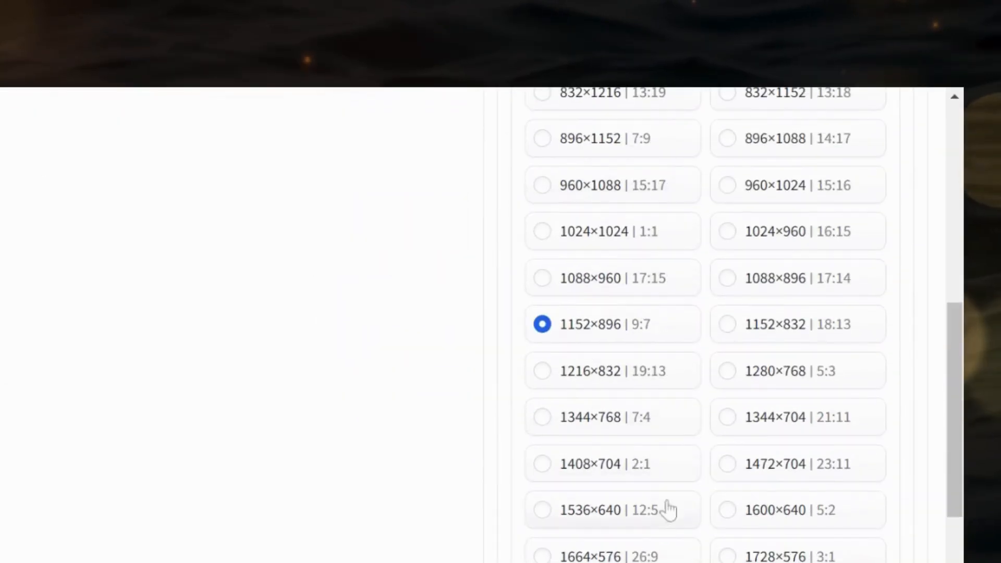
scroll(669, 509, down, 2)
drag(570, 559, 640, 558)
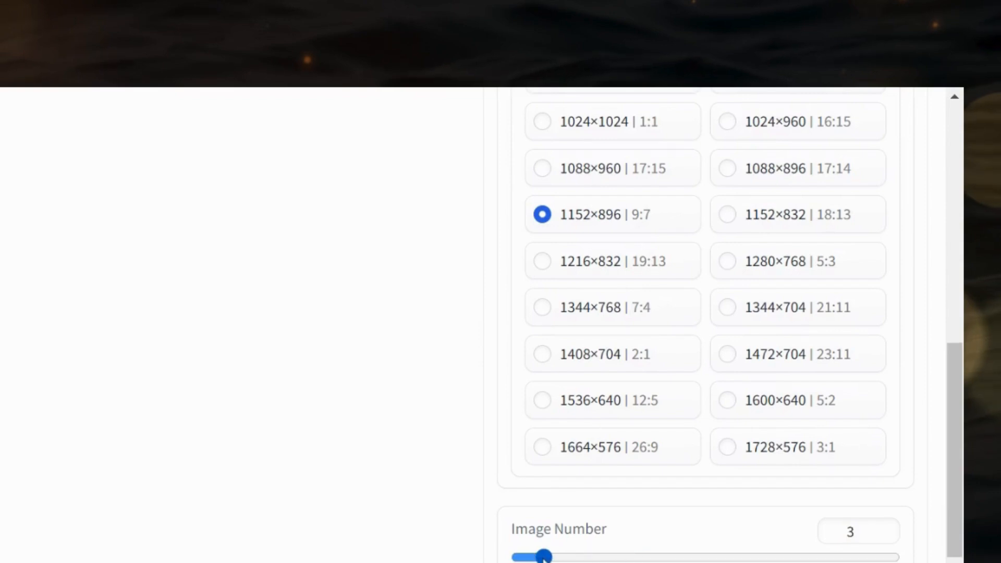
scroll(550, 548, down, 4)
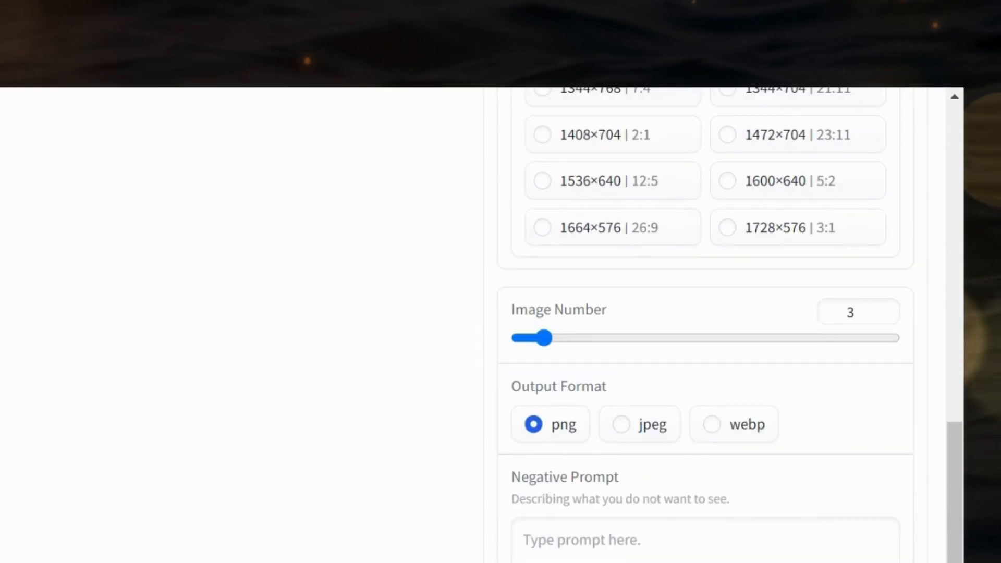
scroll(668, 365, up, 8)
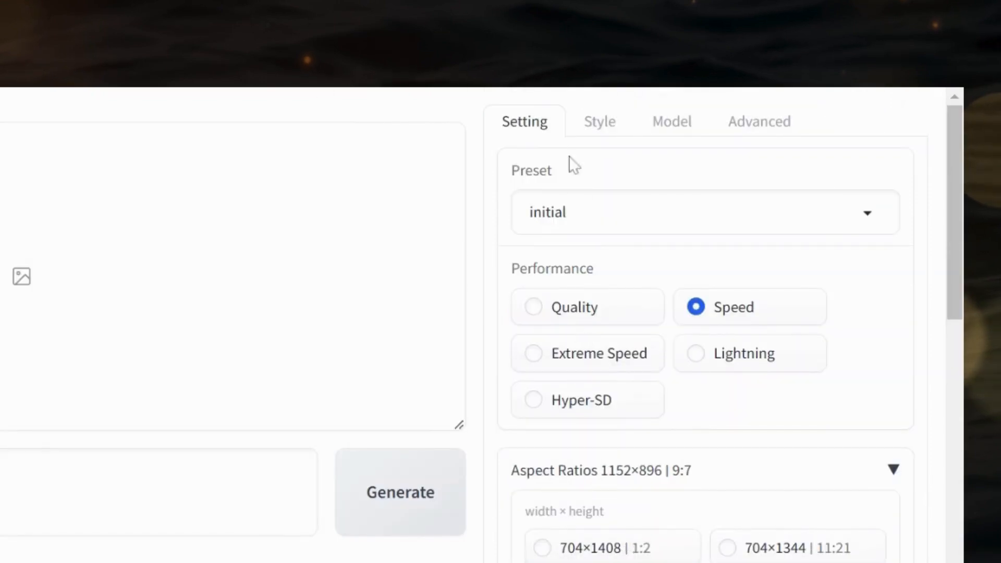
- Browse the list of available image styles
click(580, 125)
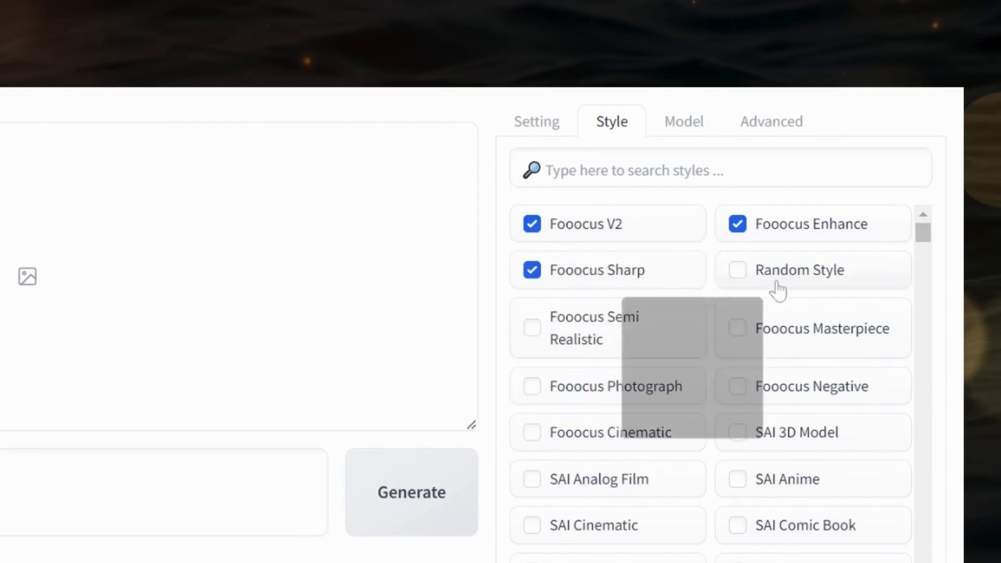
scroll(717, 404, down, 4)
scroll(715, 399, down, 6)
scroll(715, 399, down, 4)
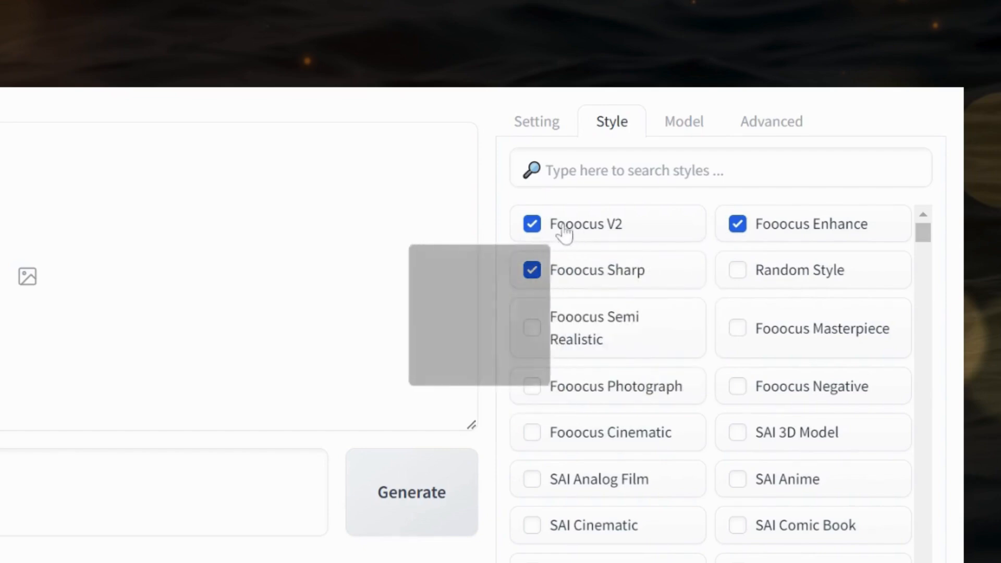
- Examine the base model and LoRA settings, and open the advanced options
click(684, 121)
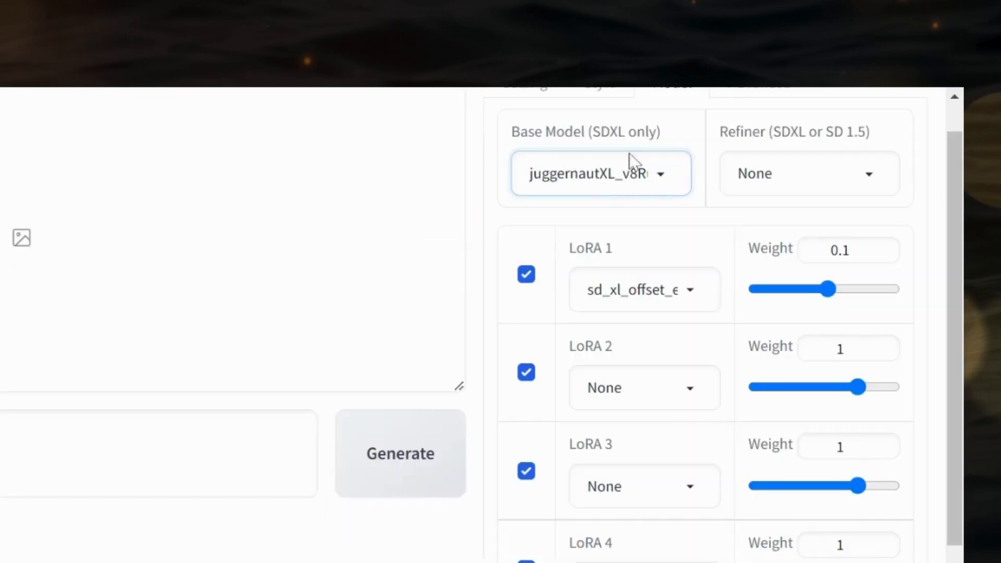
scroll(626, 234, up, 1)
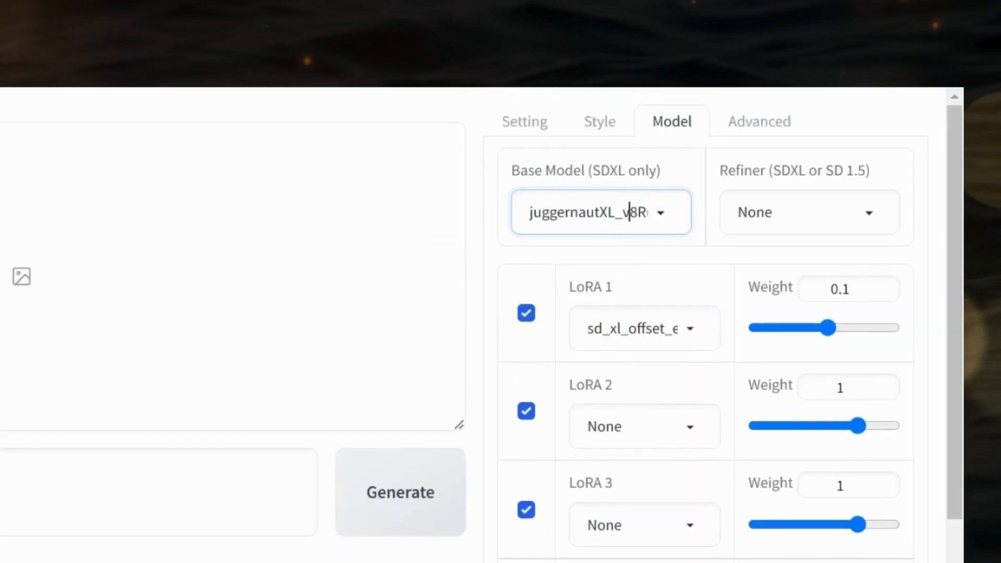
double_click(669, 212)
click(668, 213)
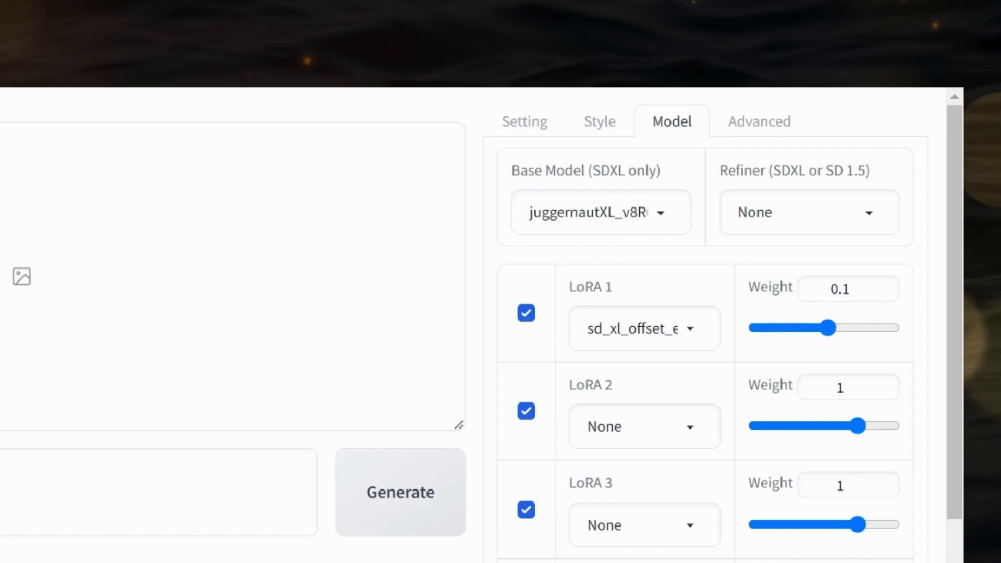
scroll(683, 330, down, 4)
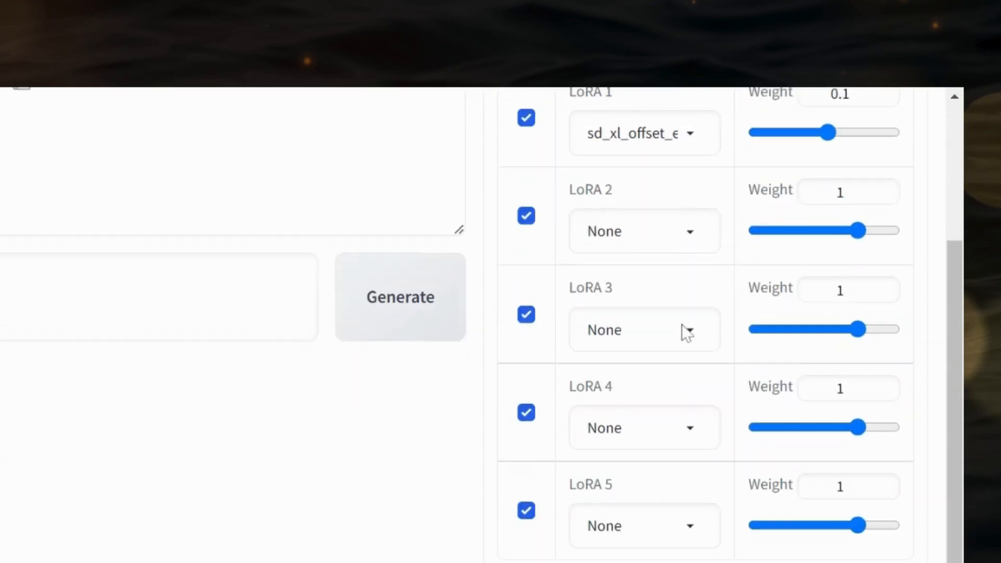
scroll(611, 308, up, 4)
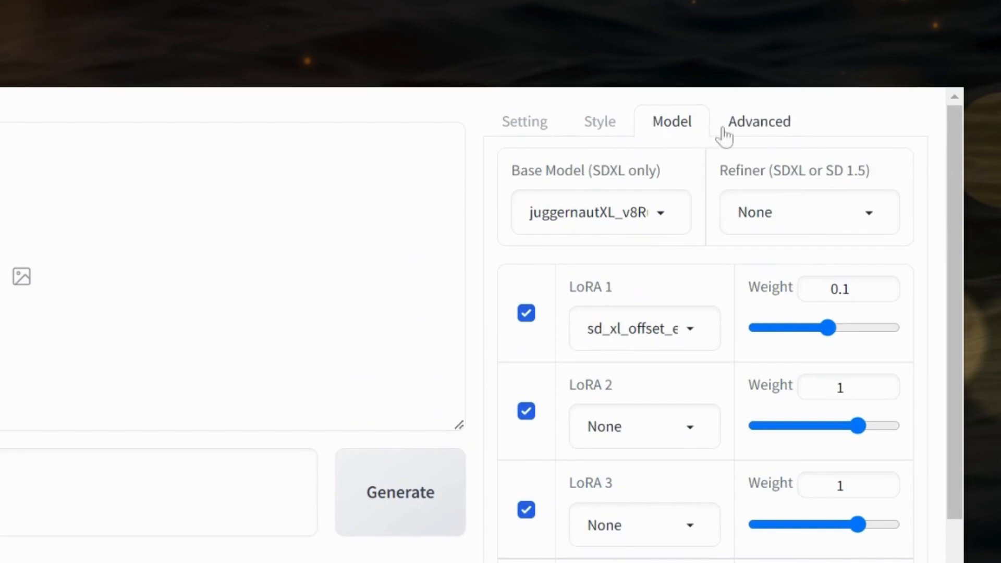
click(724, 130)
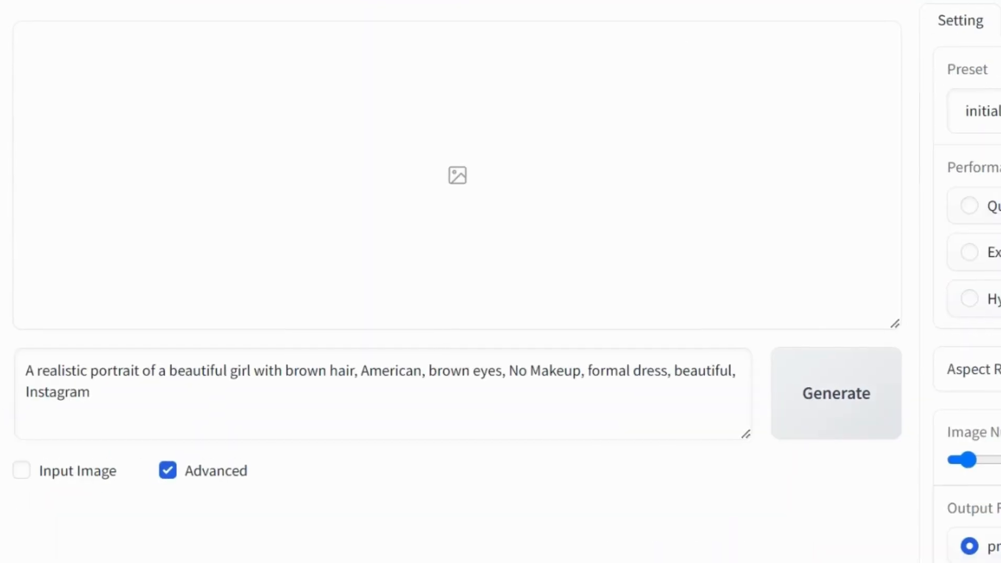
- Generate images from the entered prompt describing a realistic portrait of a beautiful girl with brown hair
drag(94, 395, 2, 376)
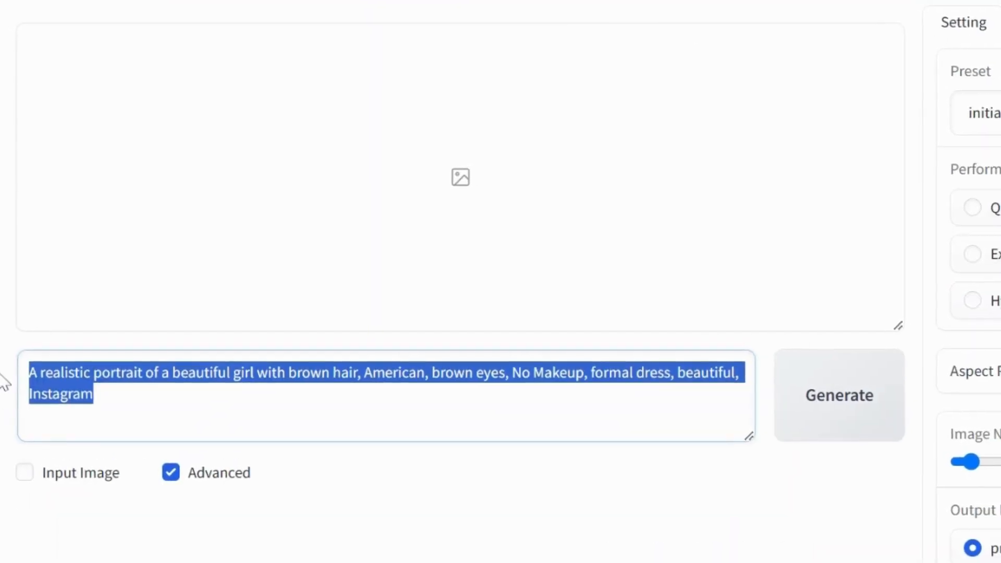
click(815, 398)
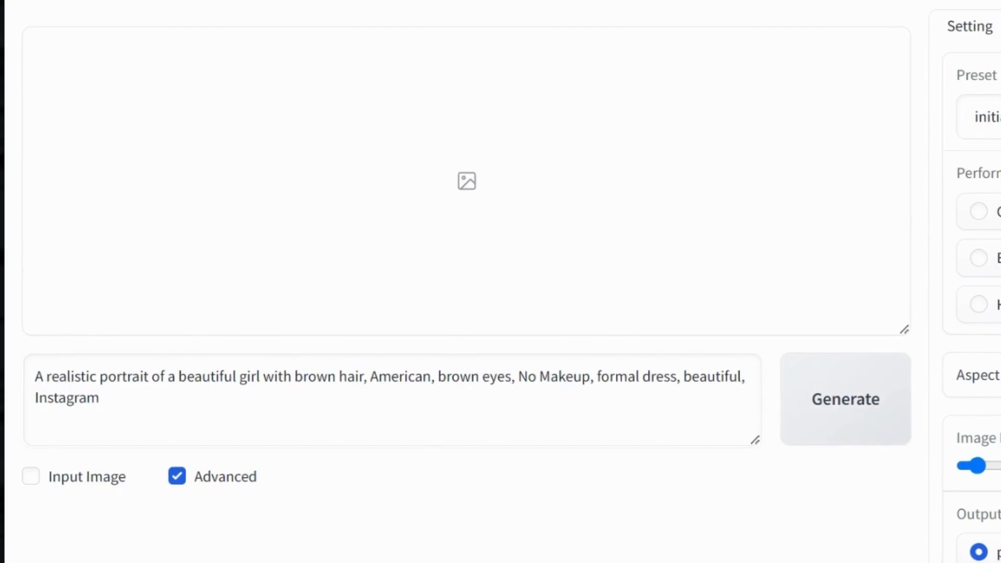
drag(100, 399, 43, 380)
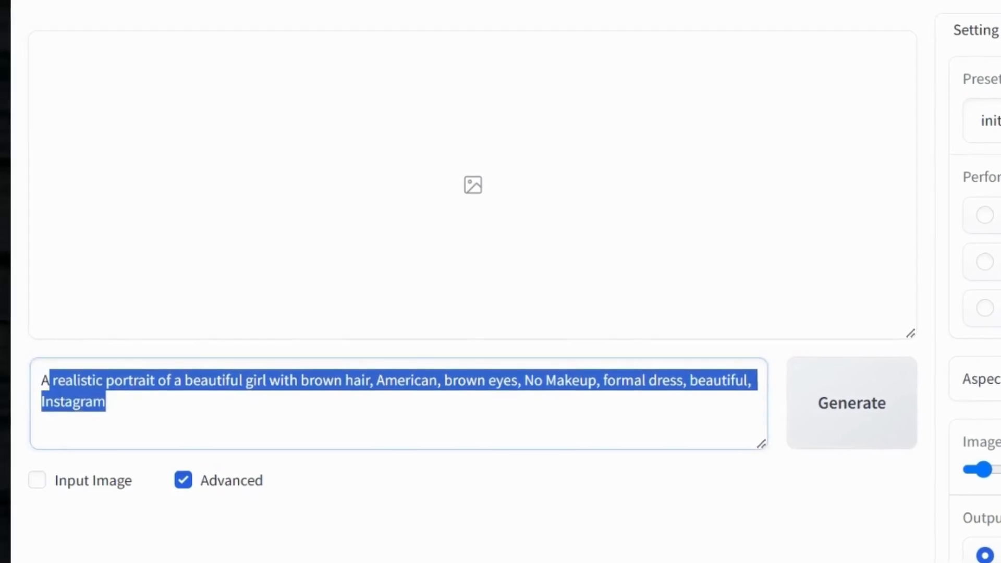
click(828, 409)
drag(107, 402, 333, 420)
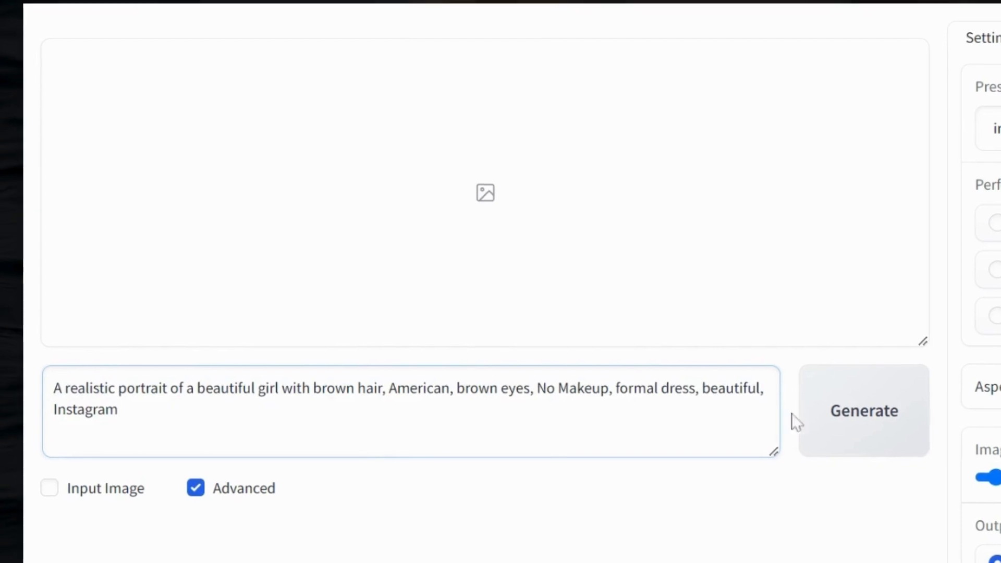
click(887, 415)
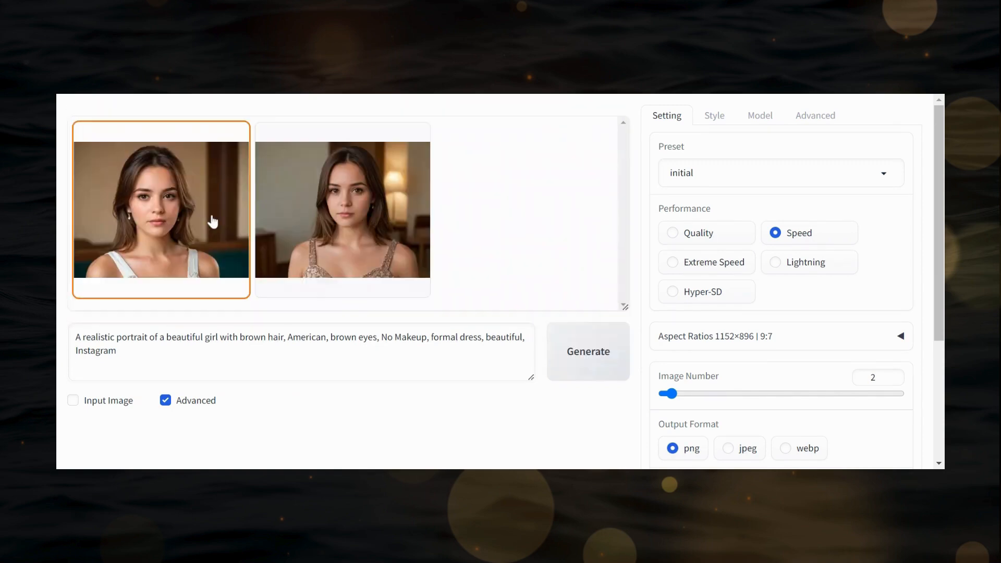
- Compare the two generated portraits and view the first one enlarged
click(212, 218)
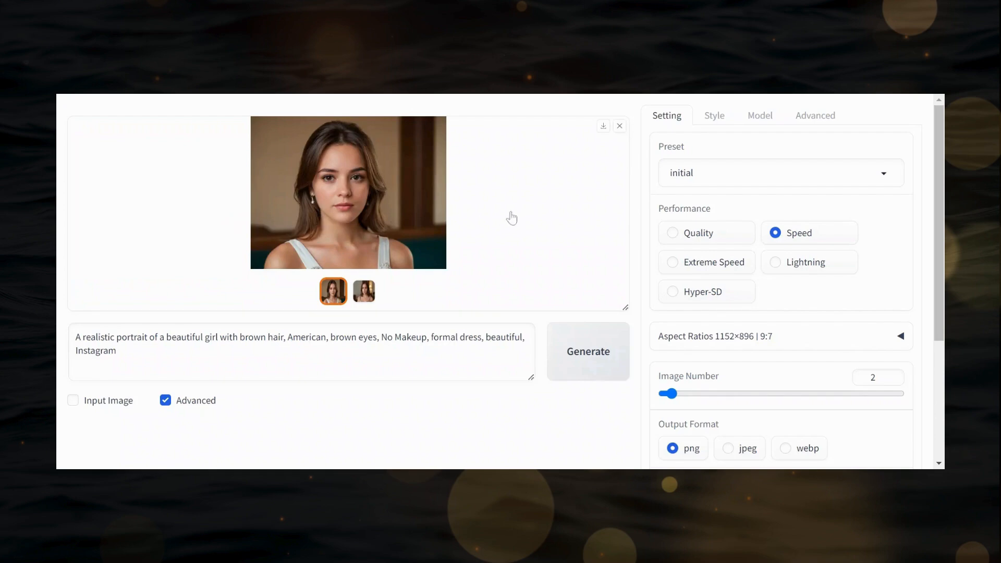
click(369, 294)
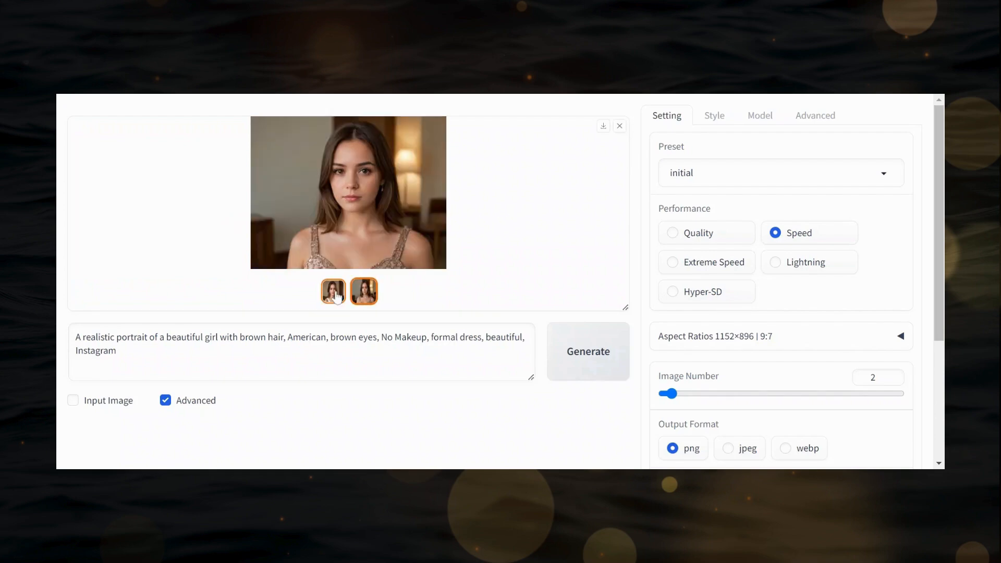
click(360, 295)
click(338, 298)
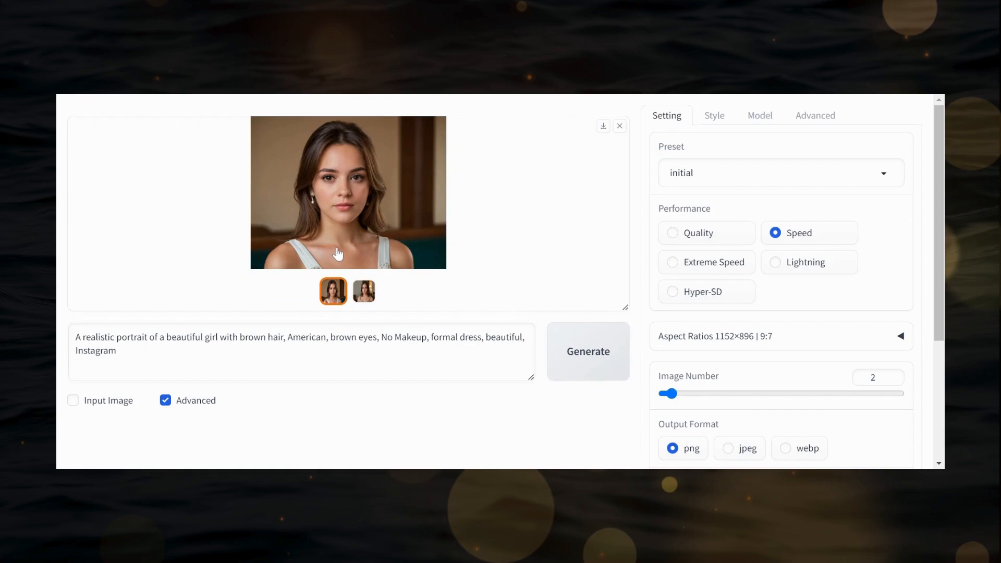
click(338, 213)
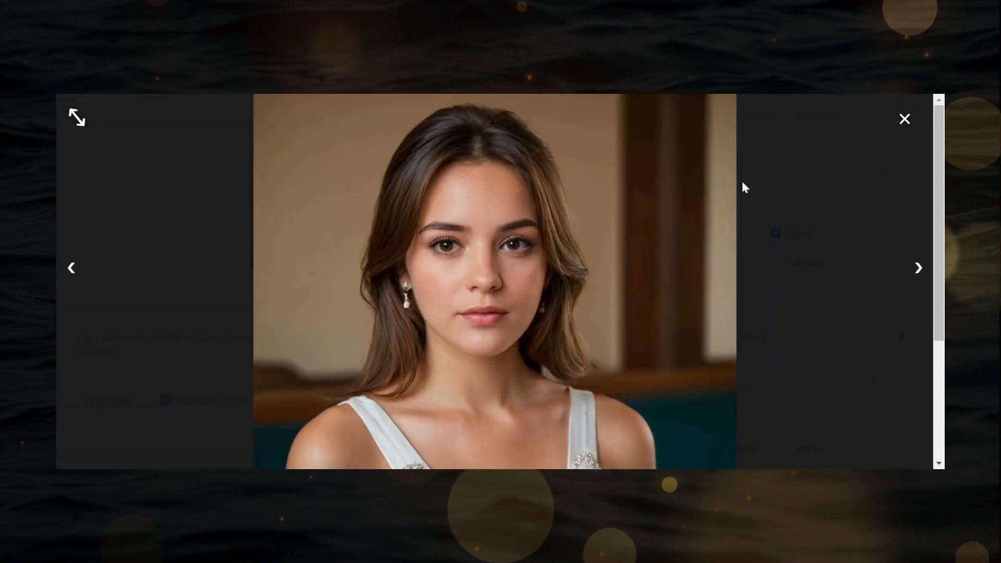
click(600, 138)
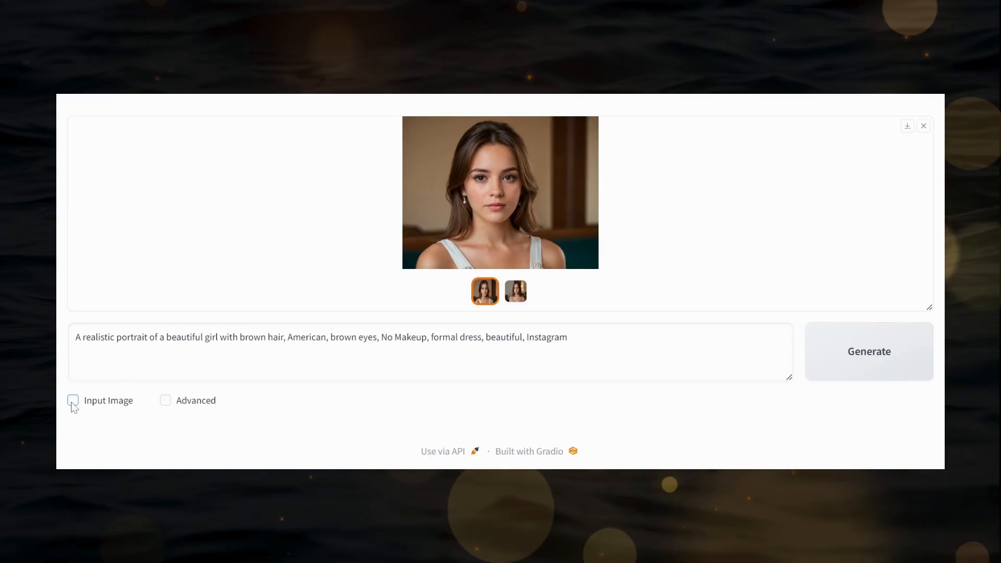
- Enable Input Image and look through its Image Prompt and Inpaint or Outpaint options
scroll(73, 407, down, 4)
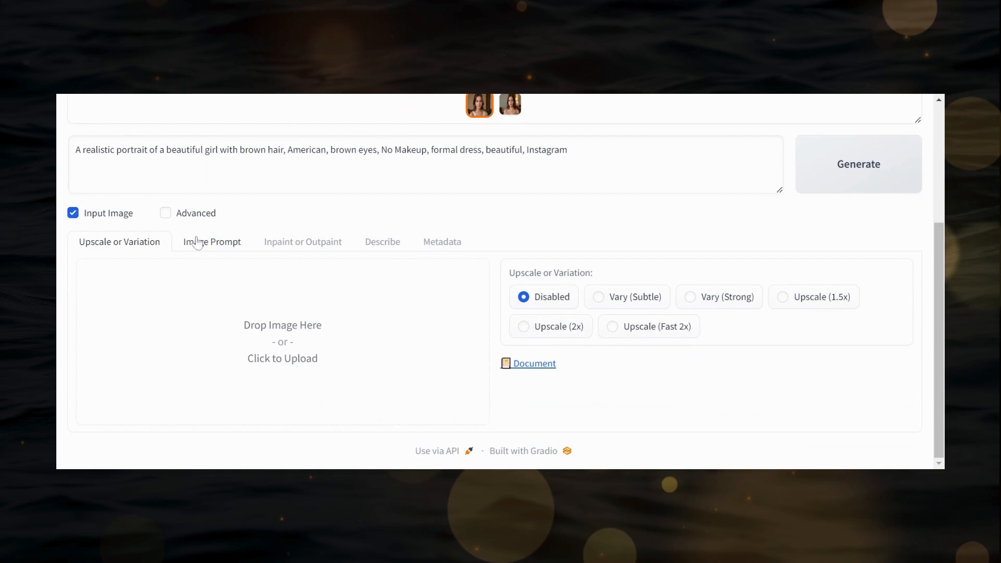
click(198, 243)
scroll(229, 246, down, 1)
click(300, 214)
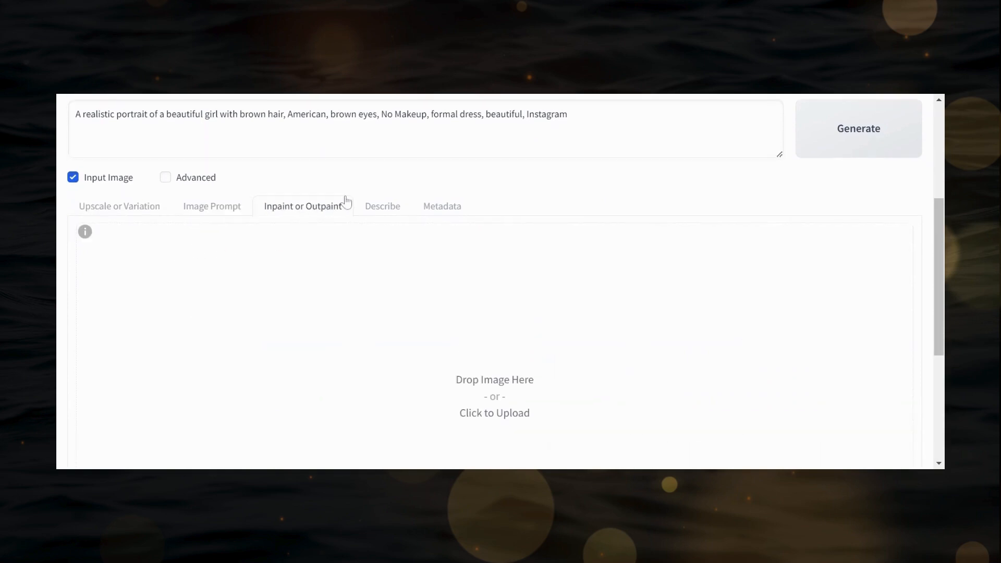
- Load the first generated portrait into the first Image Prompt slot and set that slot to FaceSwap using its advanced options
click(214, 212)
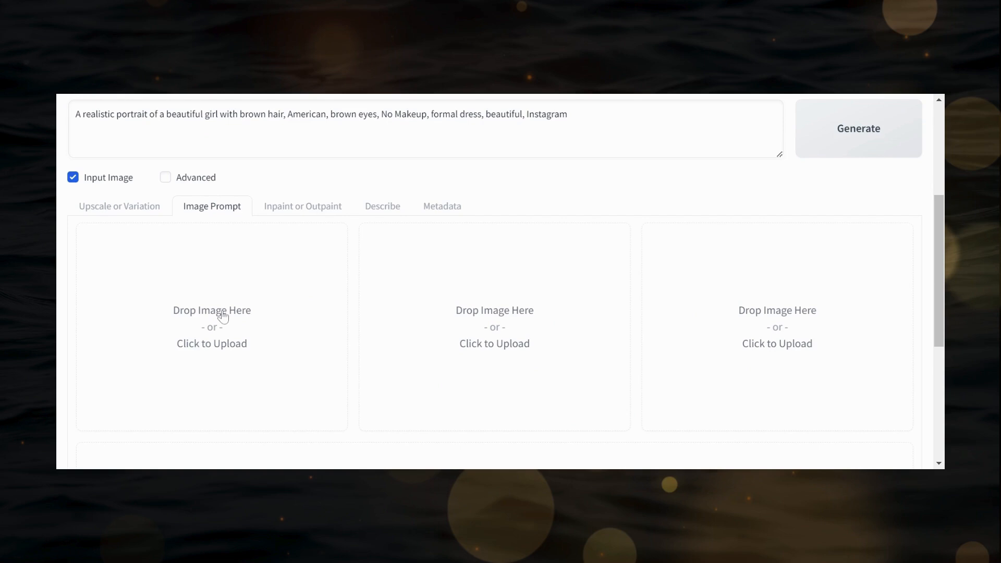
scroll(226, 308, down, 5)
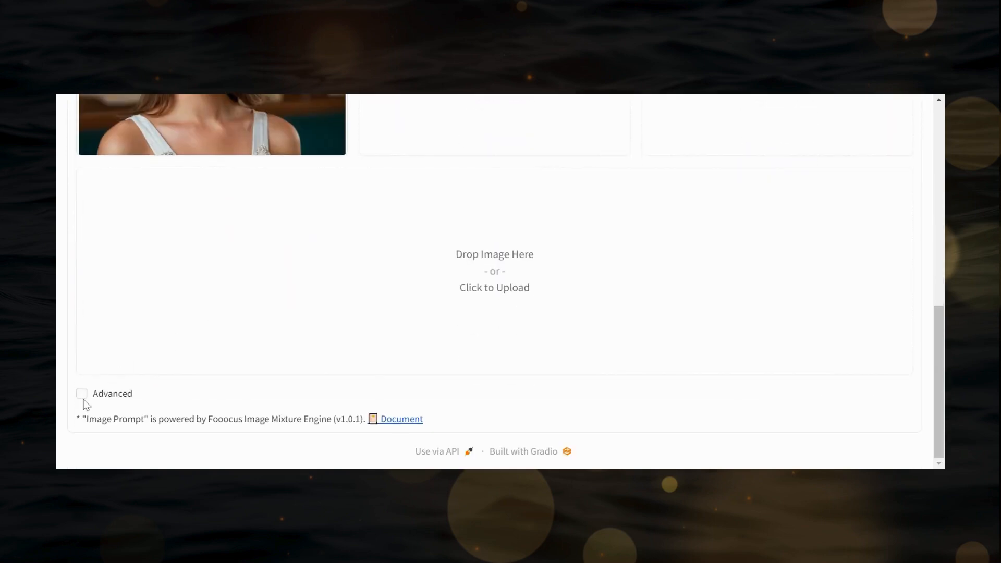
click(83, 397)
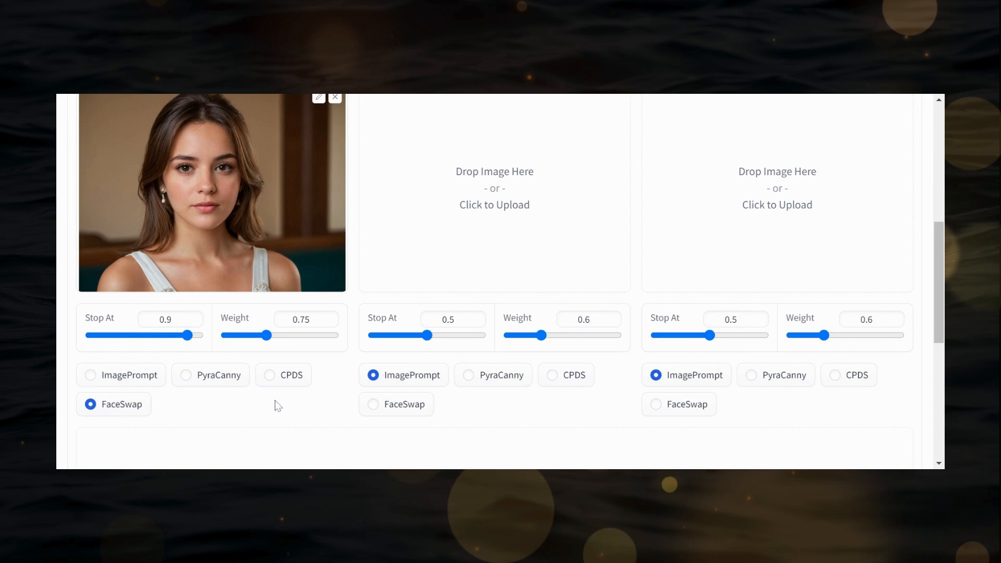
- Replace the prompt with "lady in t shirt" and generate new images
scroll(278, 406, up, 5)
drag(569, 253, 110, 229)
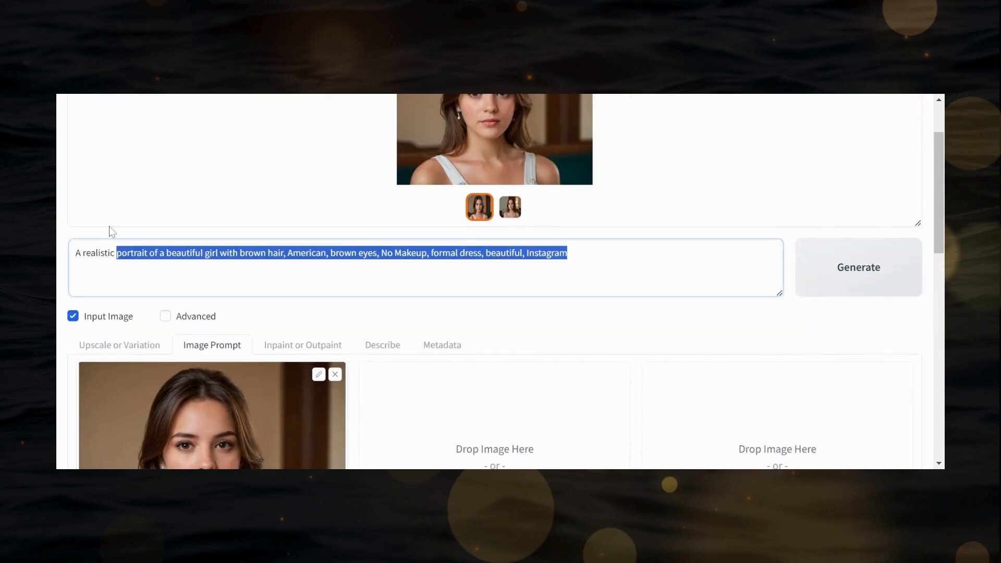
text(lady in t shirt)
click(830, 277)
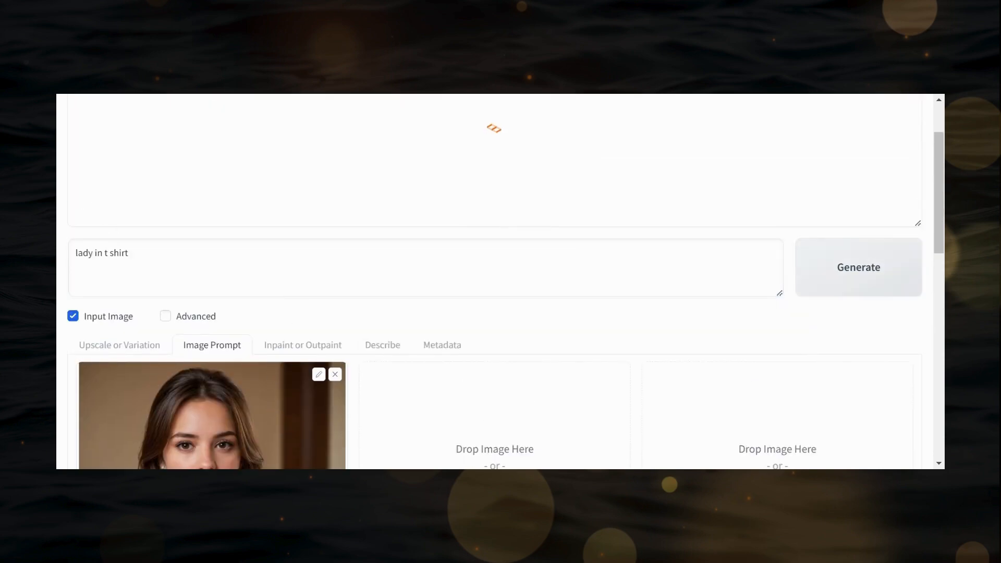
- Open the first generated image of the lady in a T-shirt
scroll(583, 233, up, 2)
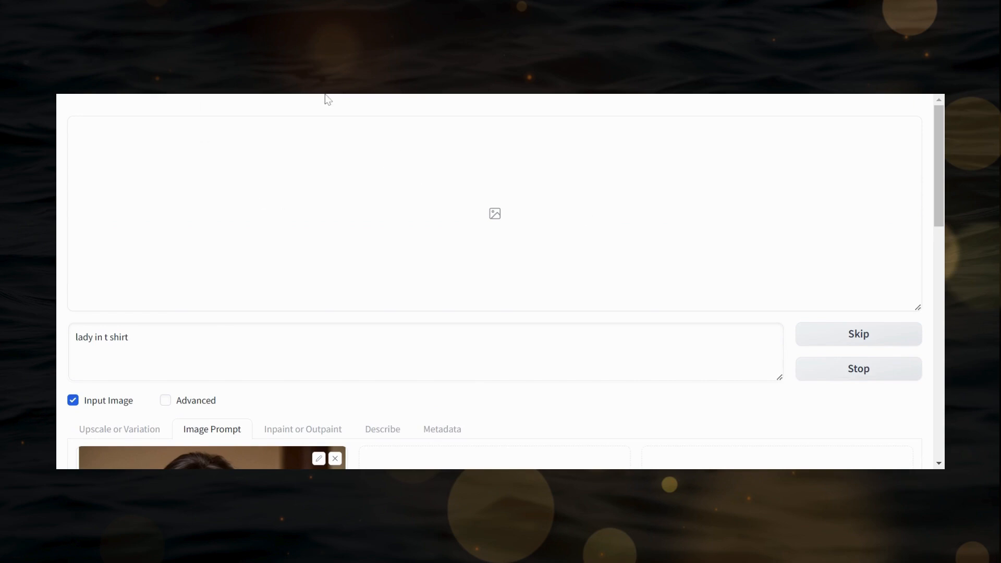
click(152, 201)
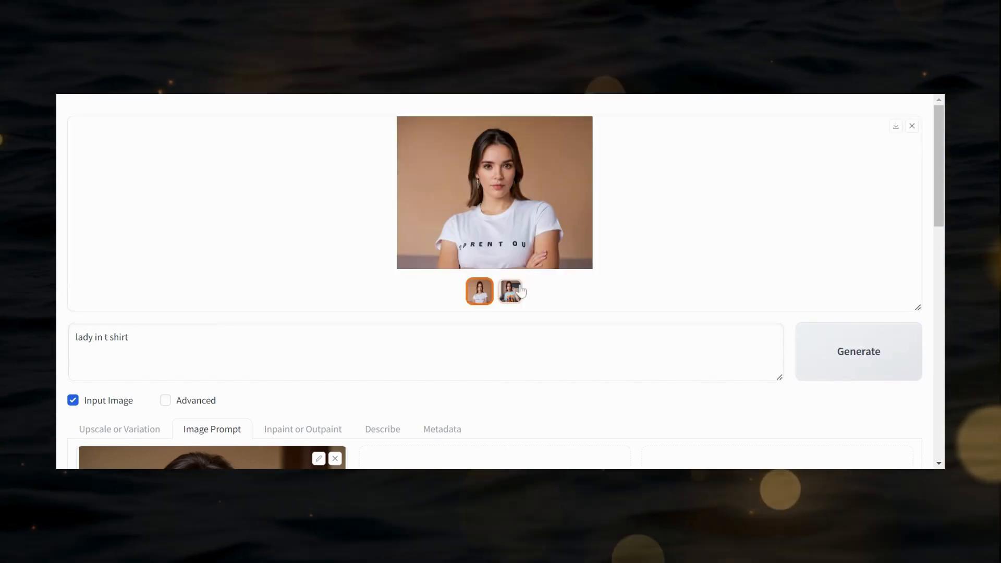
- Load the first generated T-shirt image into the Upscale or Variation slot and generate it with Upscale (Fast 2x)
click(502, 293)
click(480, 291)
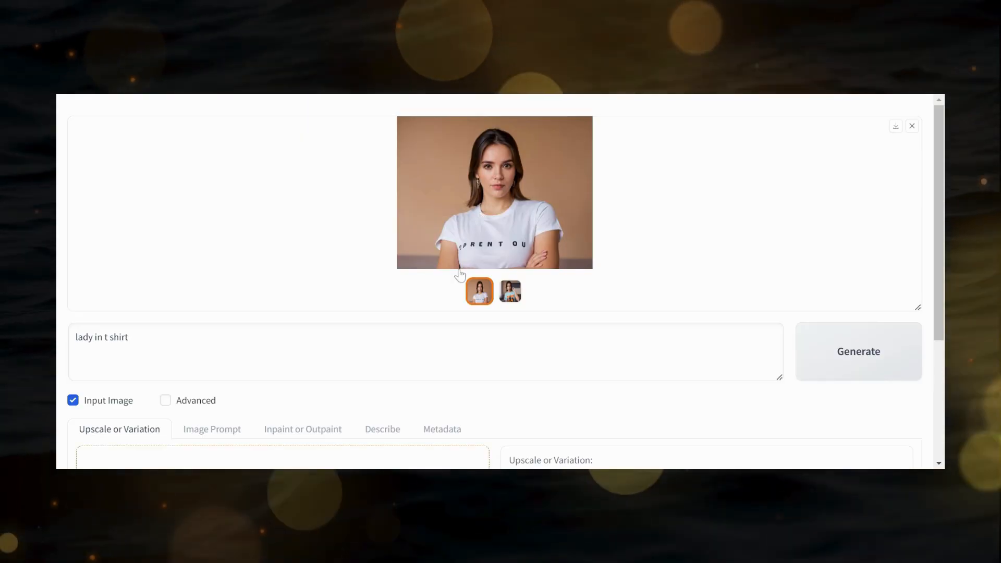
scroll(460, 275, down, 2)
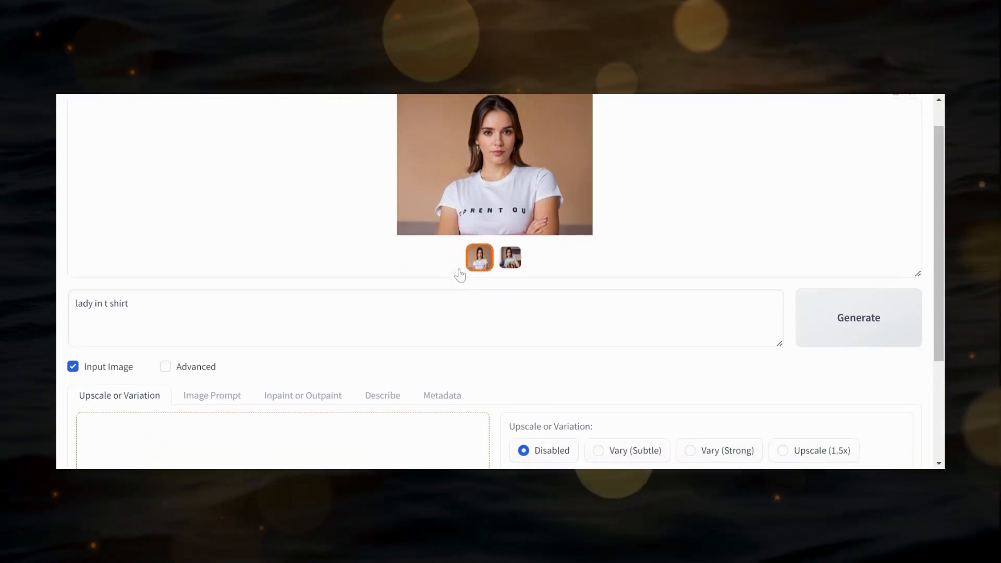
scroll(460, 275, down, 1)
drag(485, 167, 339, 412)
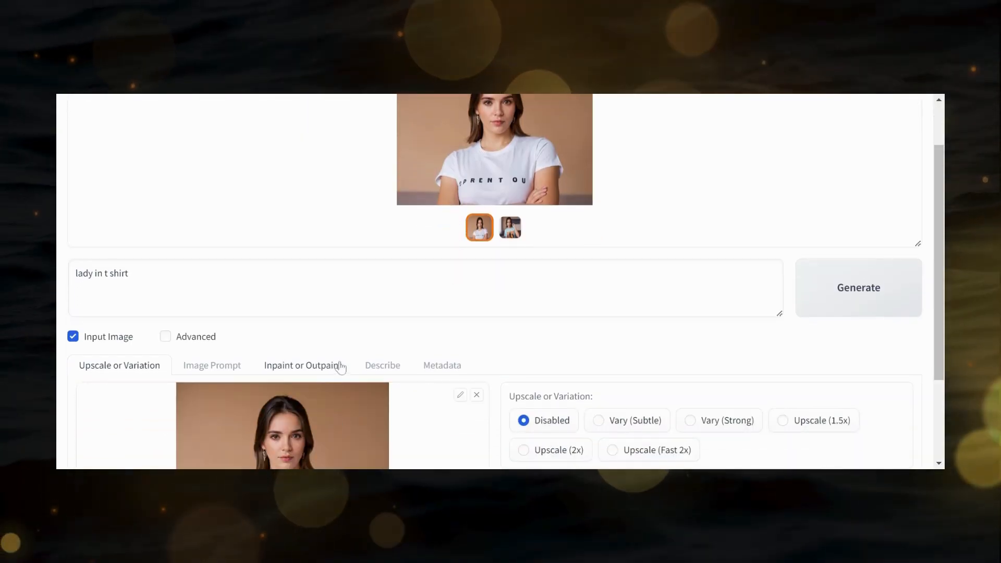
scroll(341, 368, down, 3)
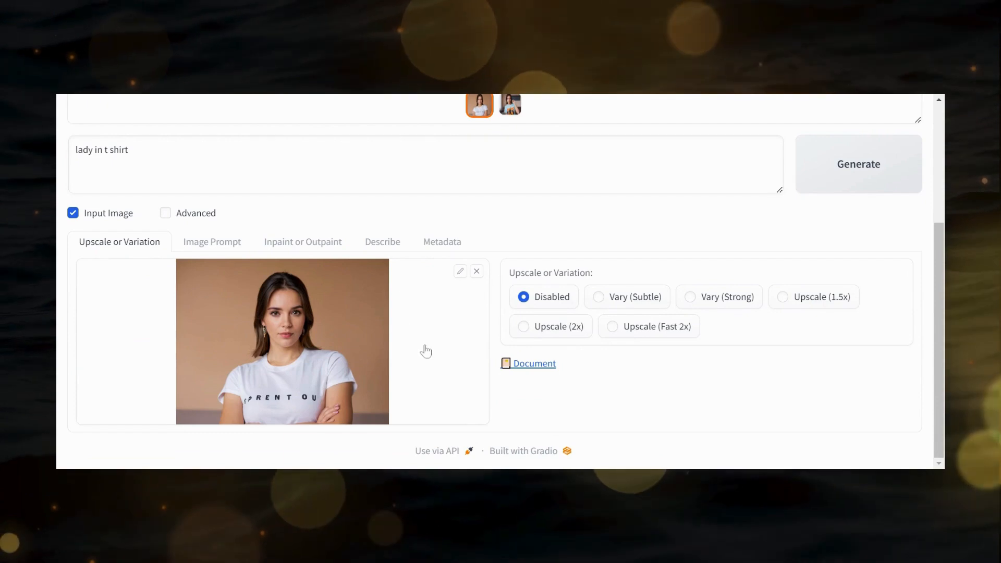
click(612, 328)
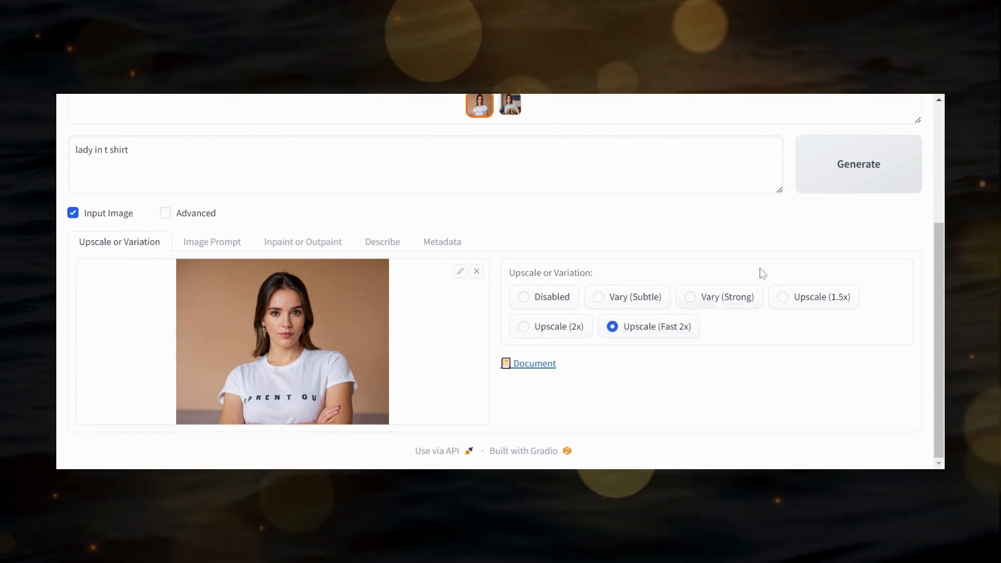
click(847, 170)
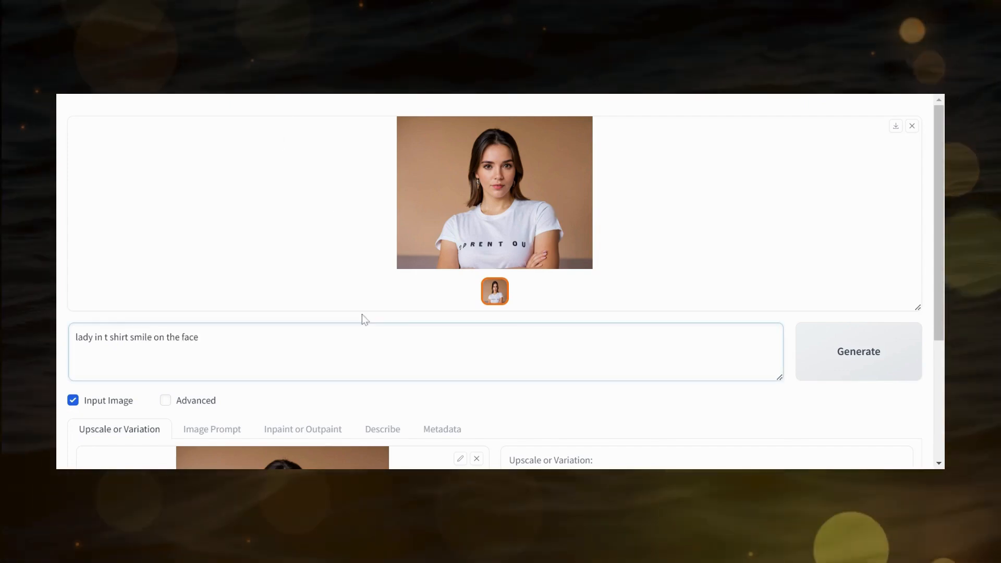
- Generate a Vary (Subtle) variation of the loaded T-shirt image using the prompt "lady in t shirt smile on the face"
scroll(365, 316, down, 2)
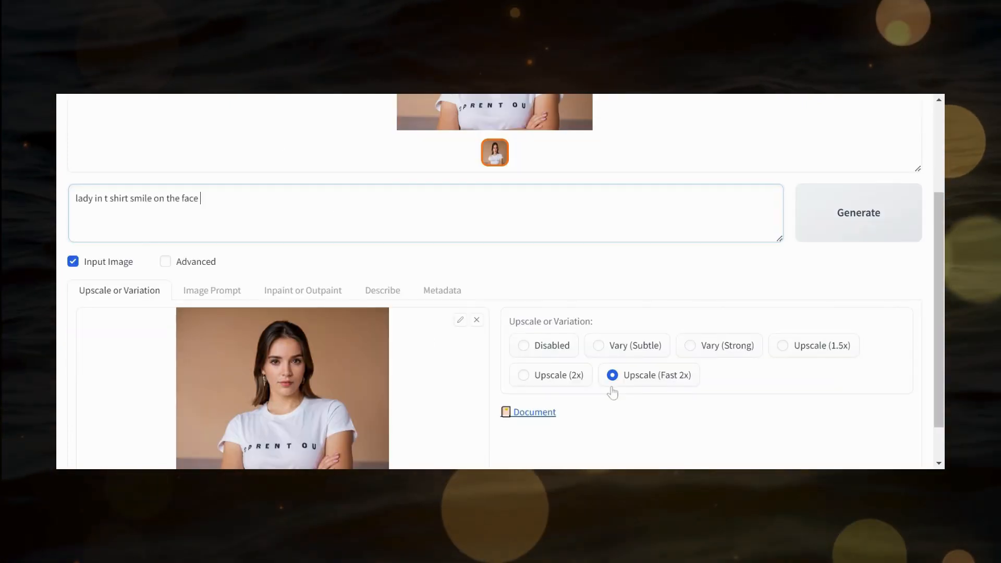
click(599, 347)
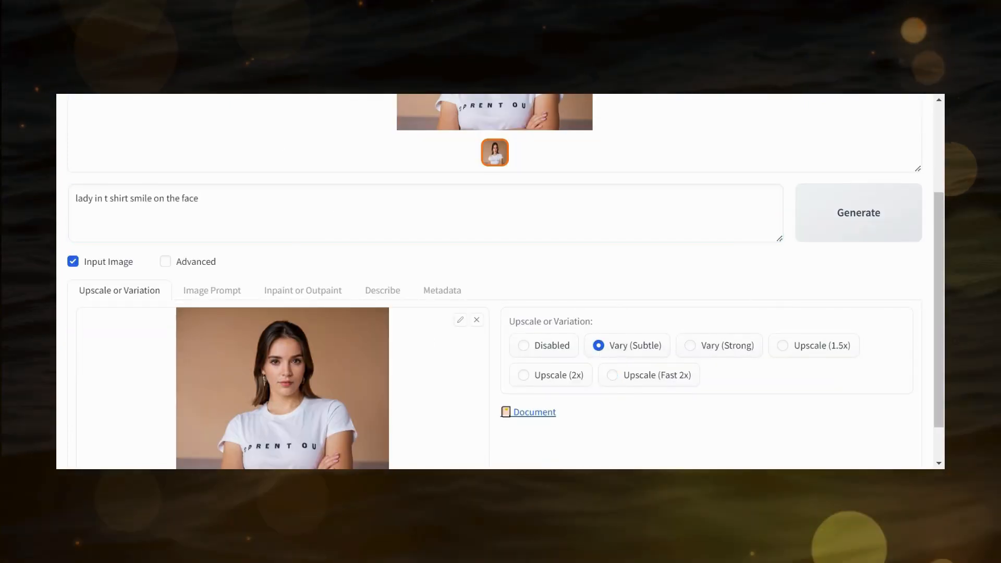
click(201, 198)
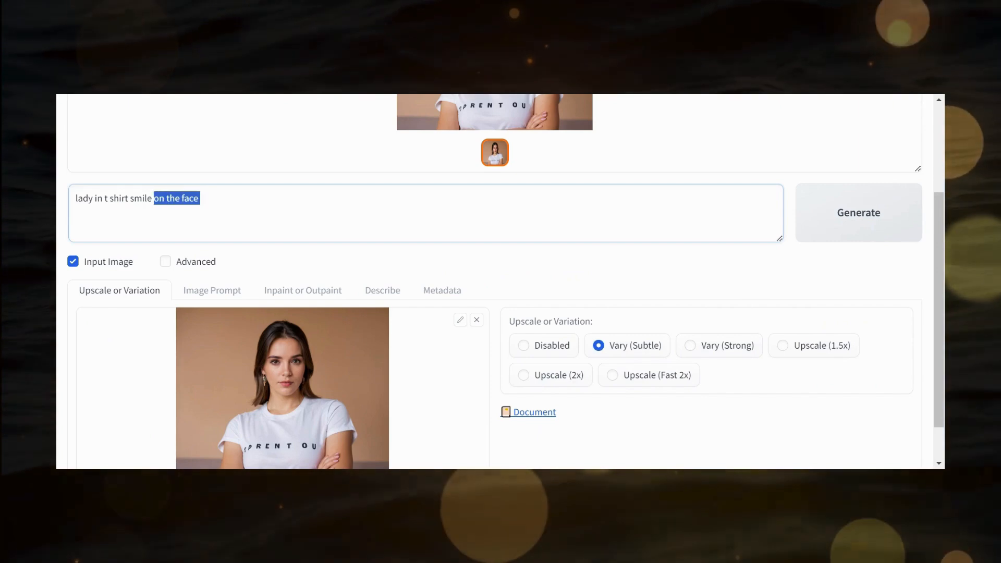
mouse_move(154, 199)
mouse_down()
mouse_move(130, 199)
mouse_move(141, 199)
mouse_up()
click(201, 199)
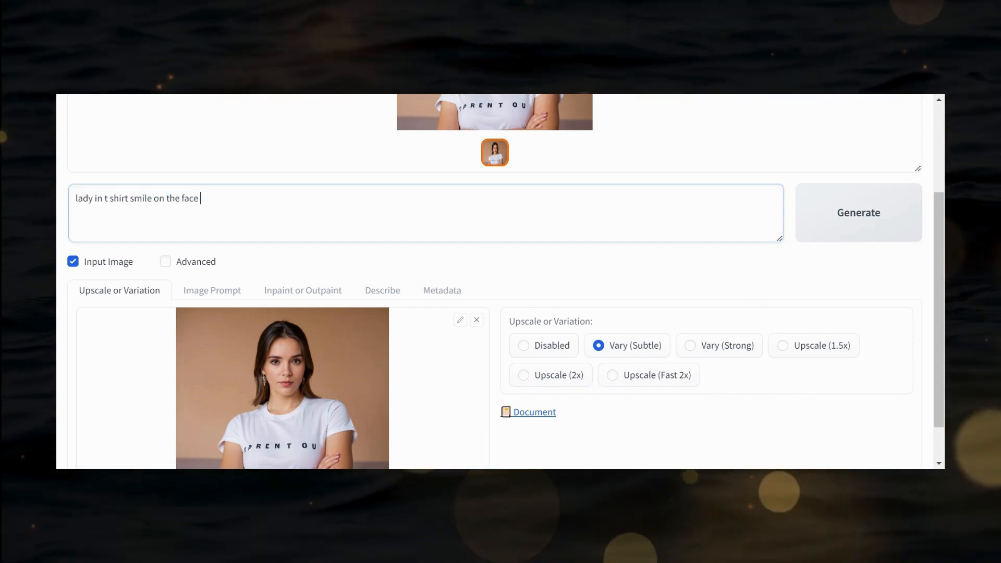
click(837, 211)
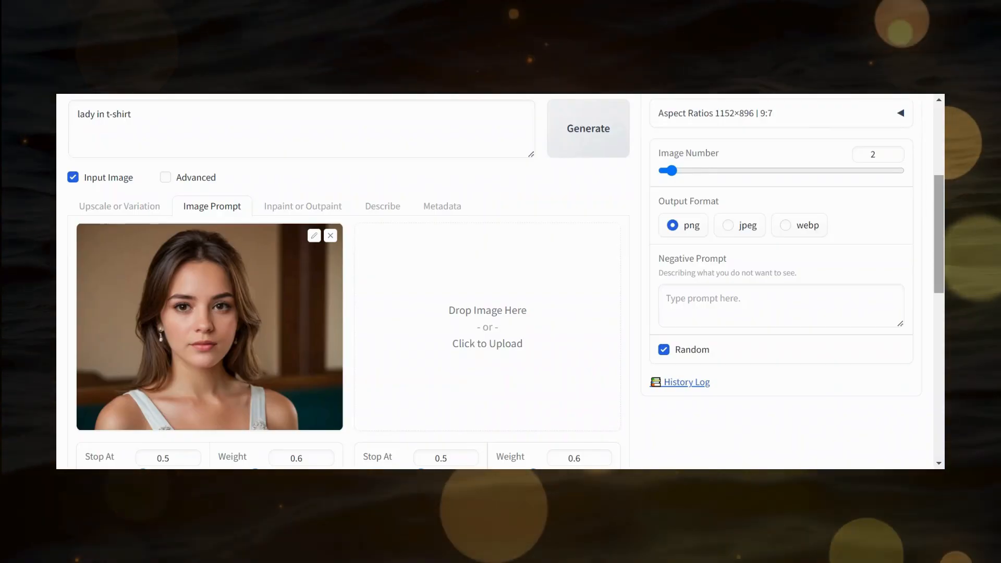
- Generate new images with the photo of the woman in a pink floral dress in the second Image Prompt slot, set to PyraCanny
scroll(576, 319, down, 3)
scroll(604, 311, down, 1)
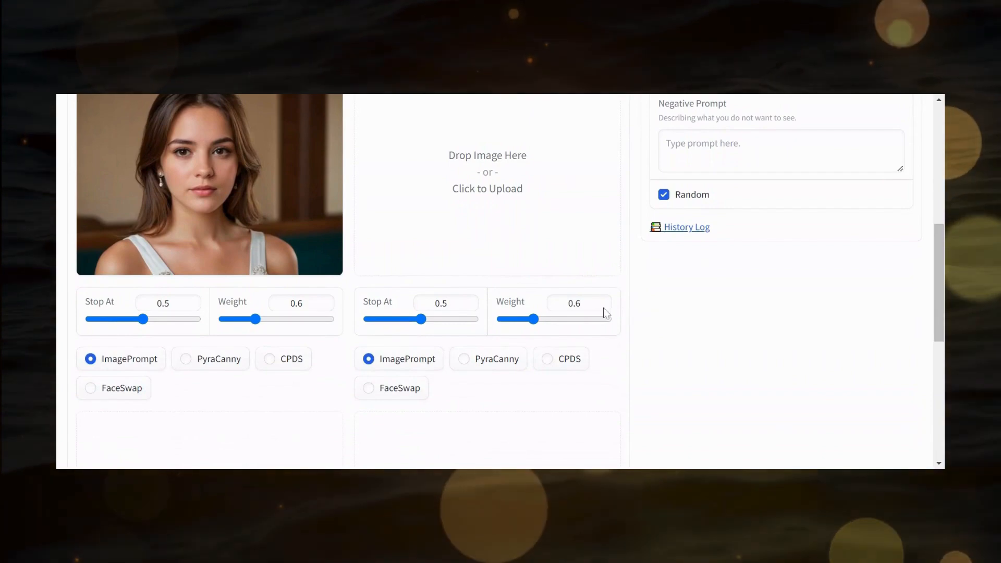
click(428, 203)
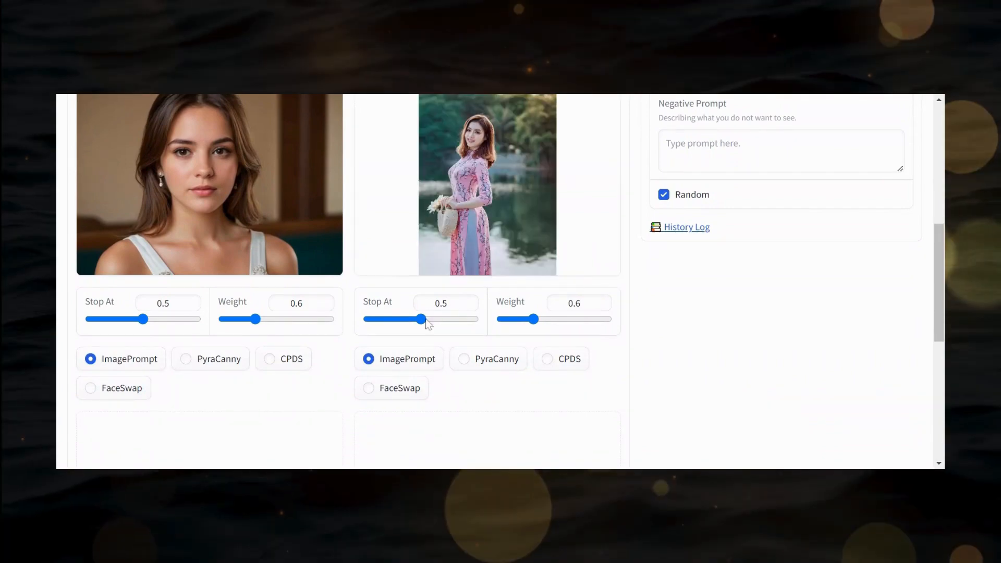
click(464, 360)
scroll(762, 204, up, 4)
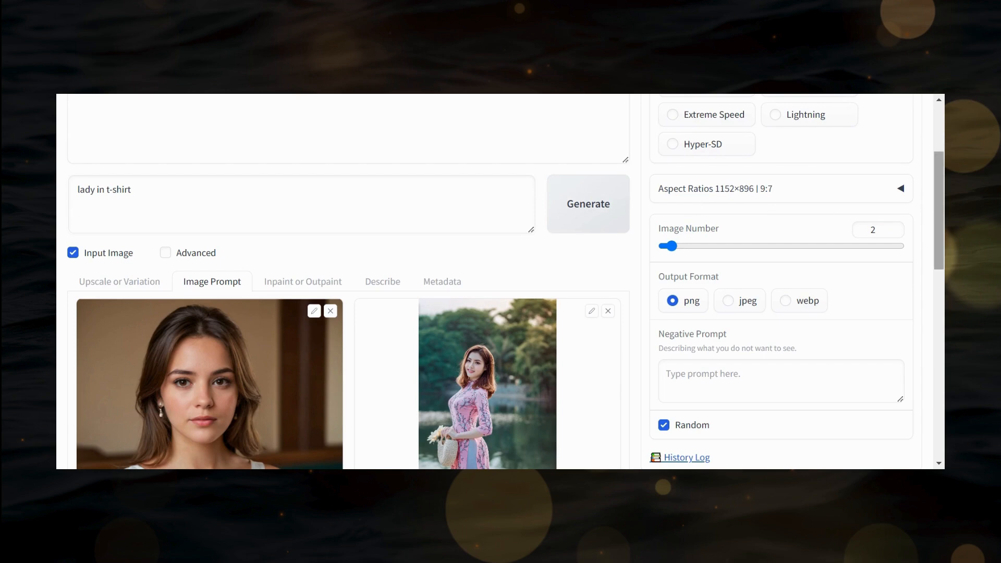
drag(944, 239, 934, 191)
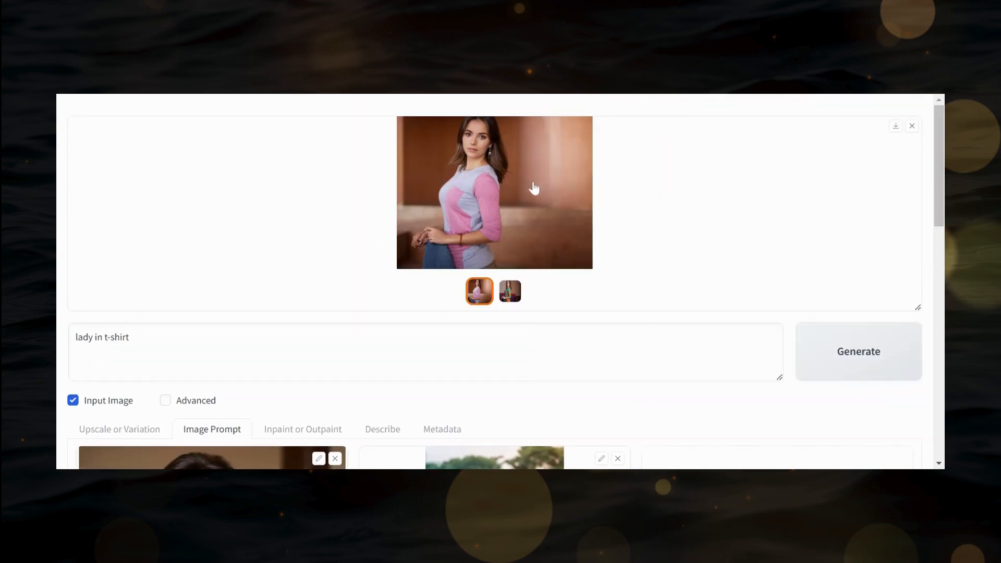
- Open the first generated image of the lady in the pink and grey top in the enlarged view
click(528, 199)
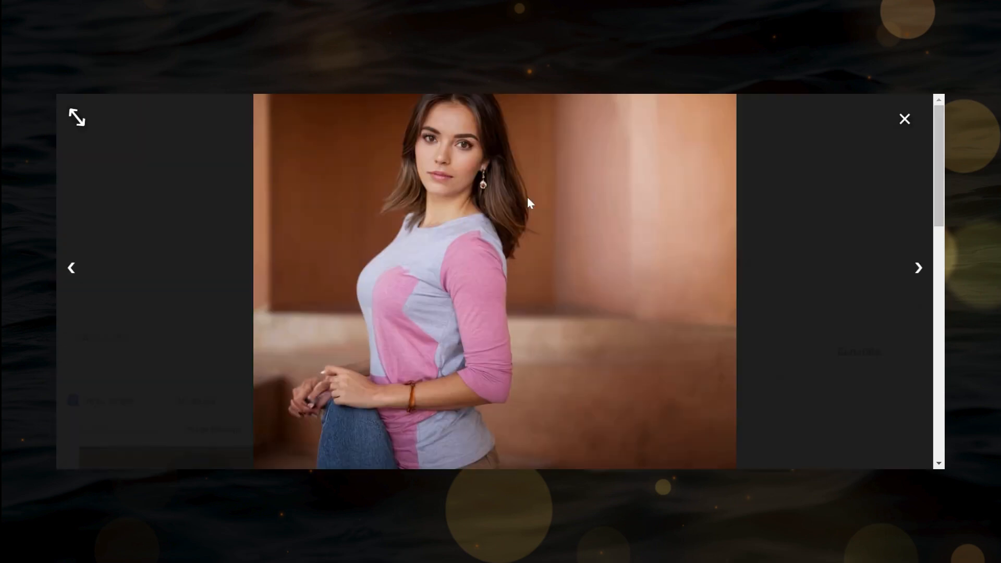
click(257, 96)
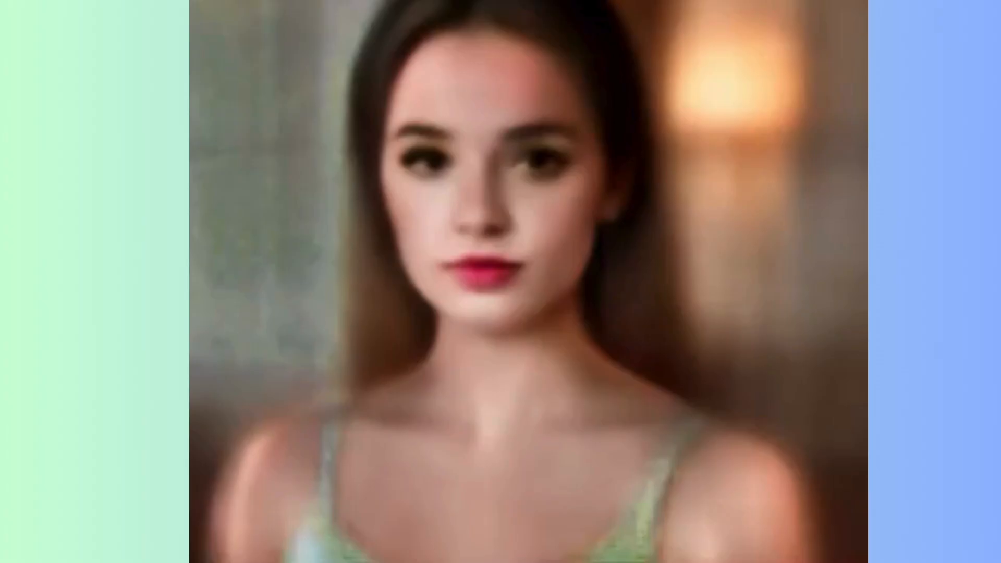